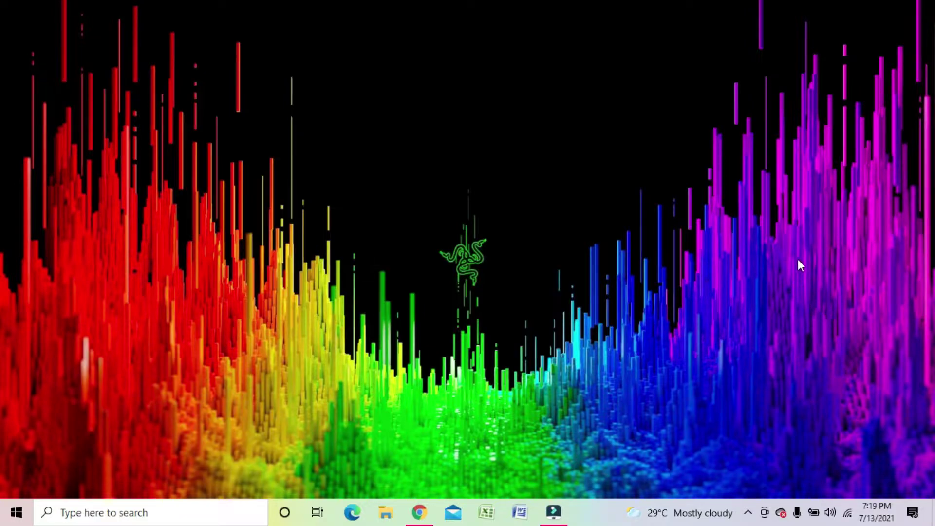
Log in to streamlabs.com in Chrome with a YouTube account and open the Cloudbot page.
click(419, 512)
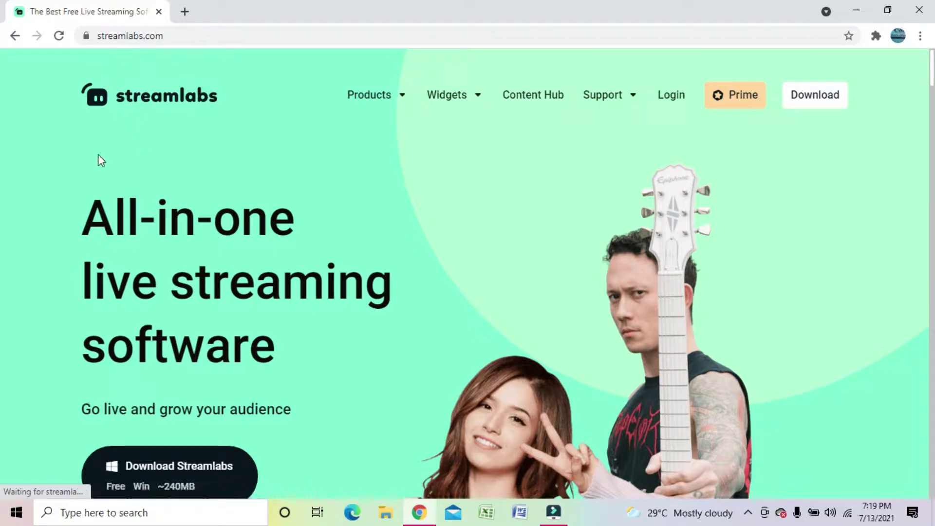
click(673, 99)
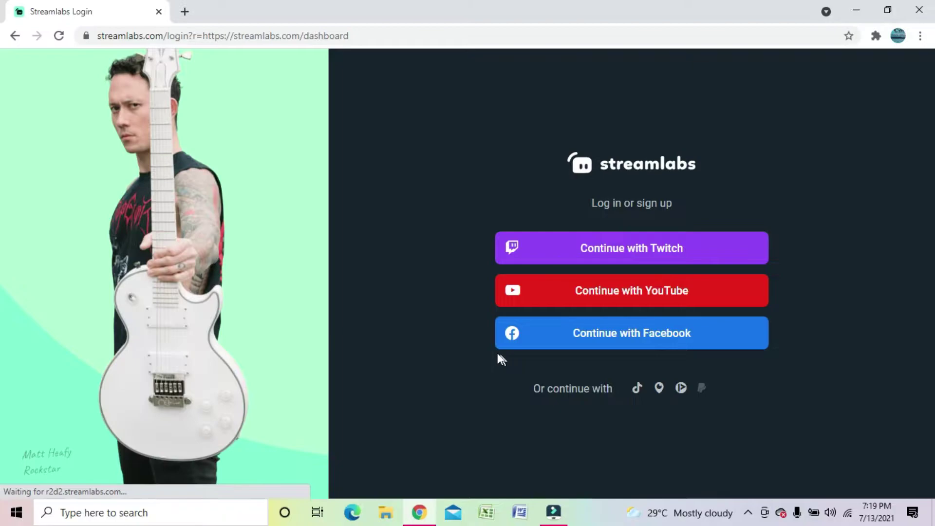
click(525, 291)
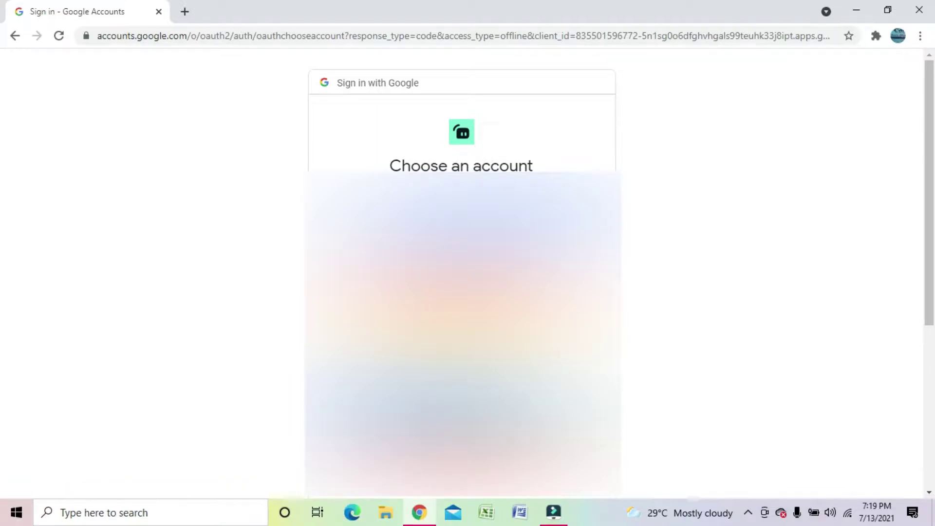
scroll(4, 282, down, 1)
click(463, 288)
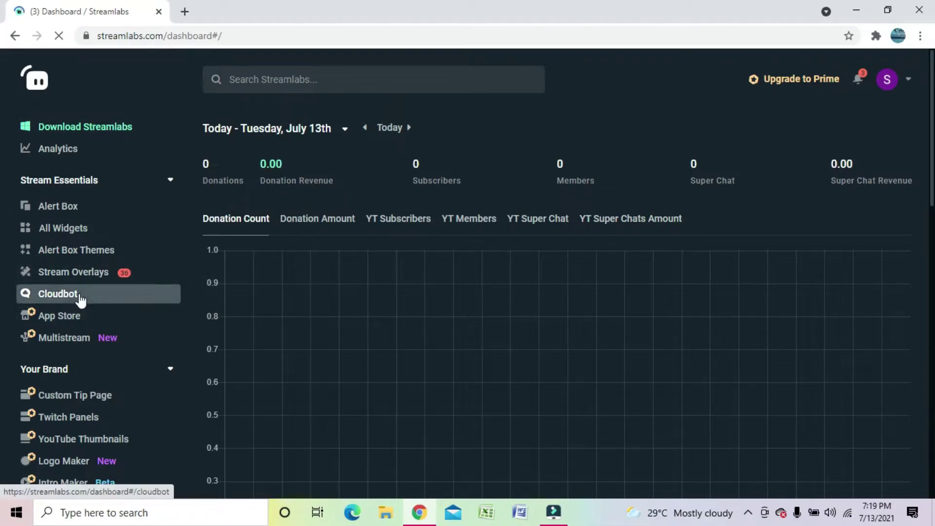
click(117, 294)
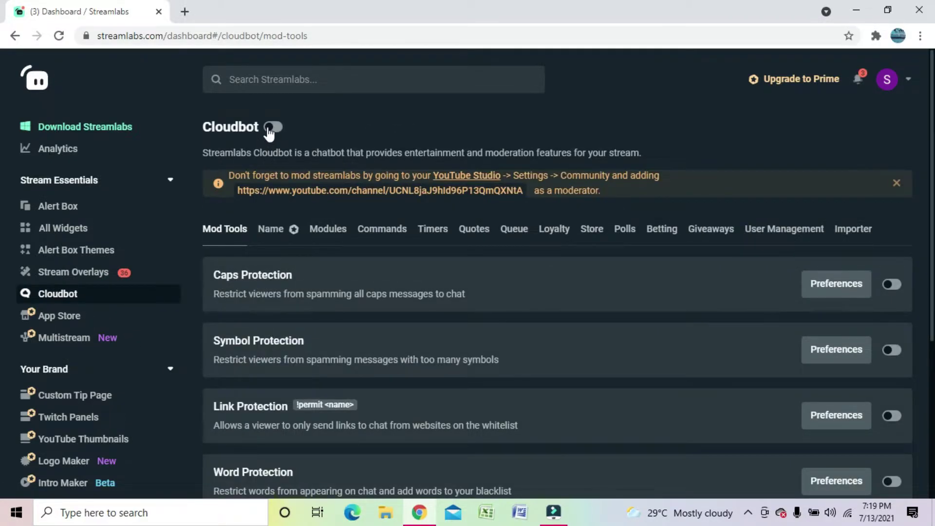
click(272, 127)
scroll(270, 136, down, 3)
scroll(270, 136, up, 3)
click(272, 127)
Enable the Cloudbot Loyalty system and open its settings.
click(565, 233)
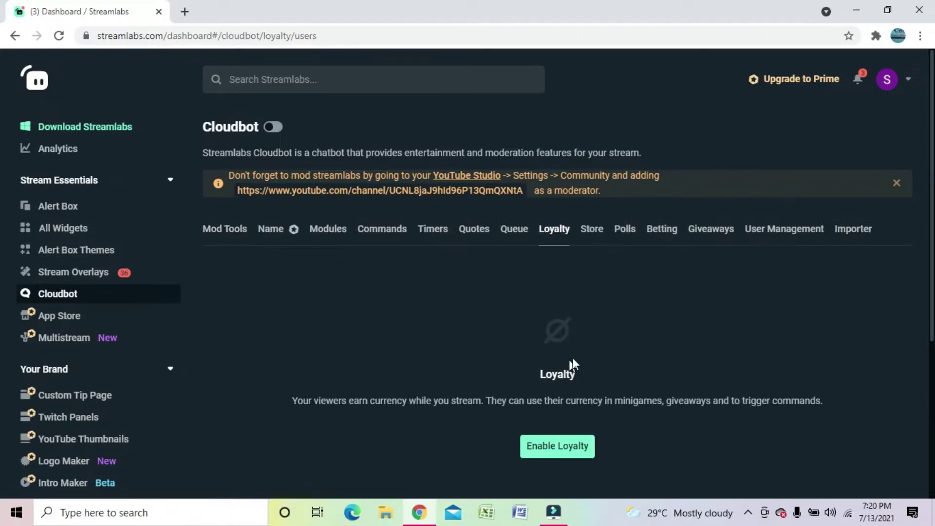
scroll(453, 371, down, 3)
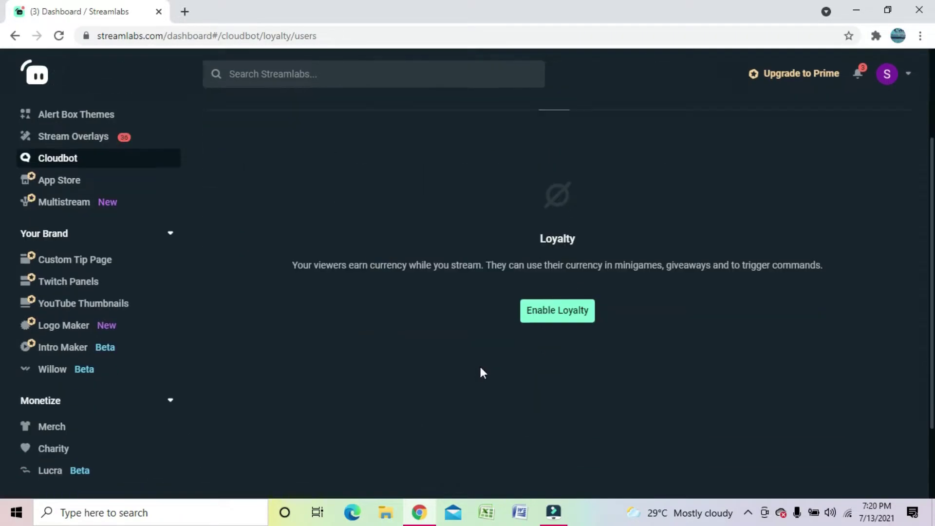
click(559, 317)
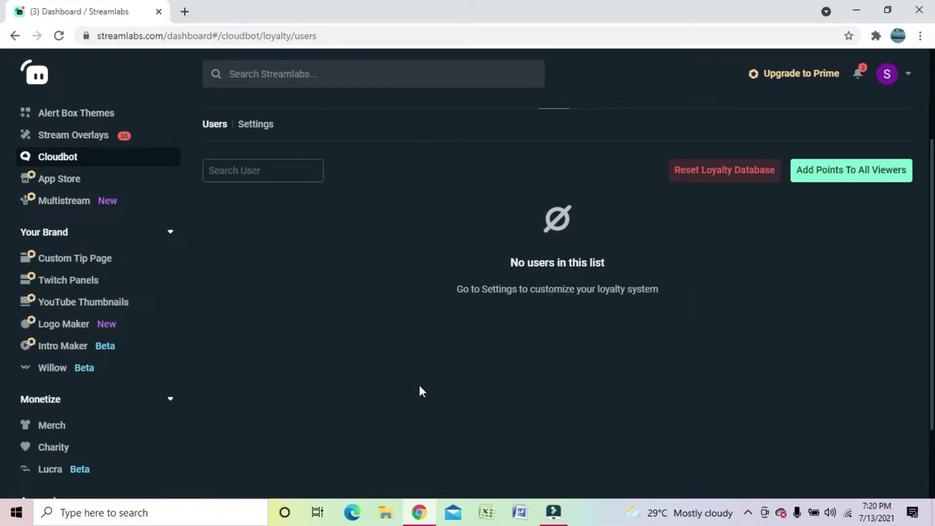
scroll(515, 350, up, 3)
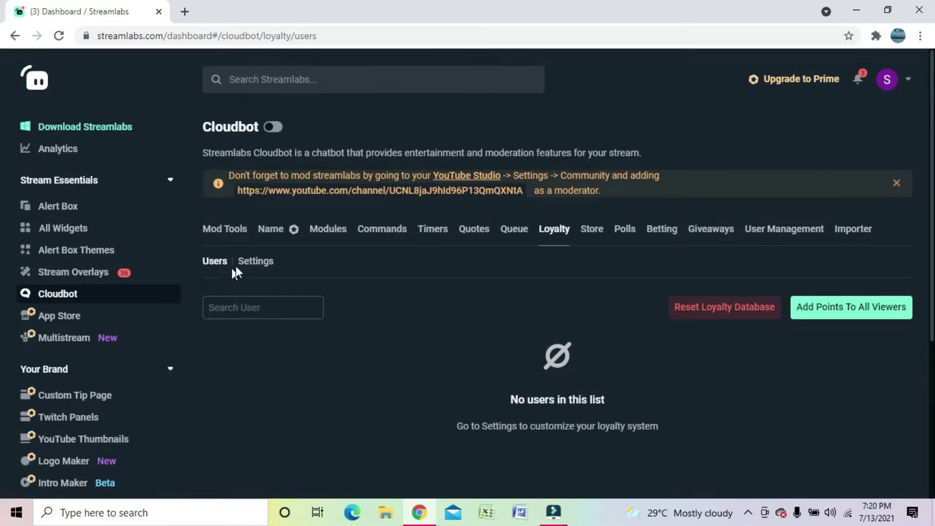
click(254, 262)
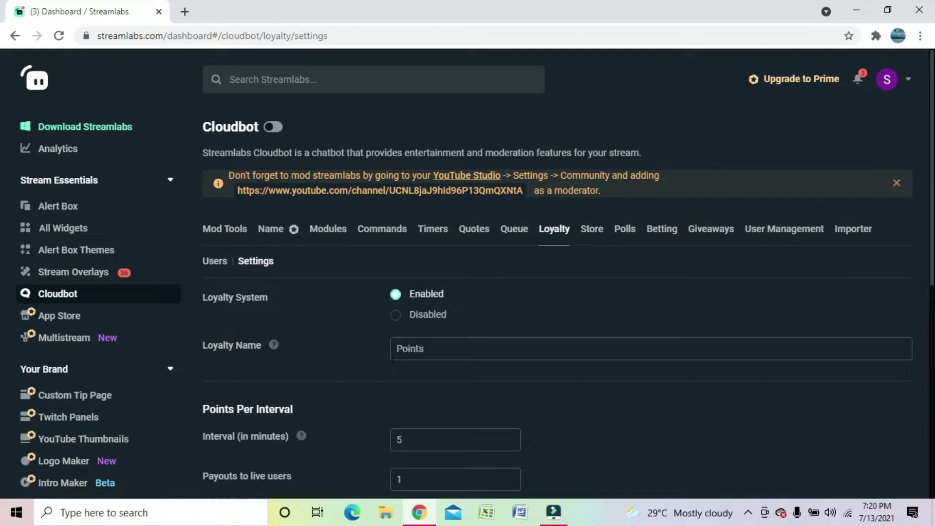
Clear the loyalty name and re-enter it as Points.
scroll(360, 341, down, 3)
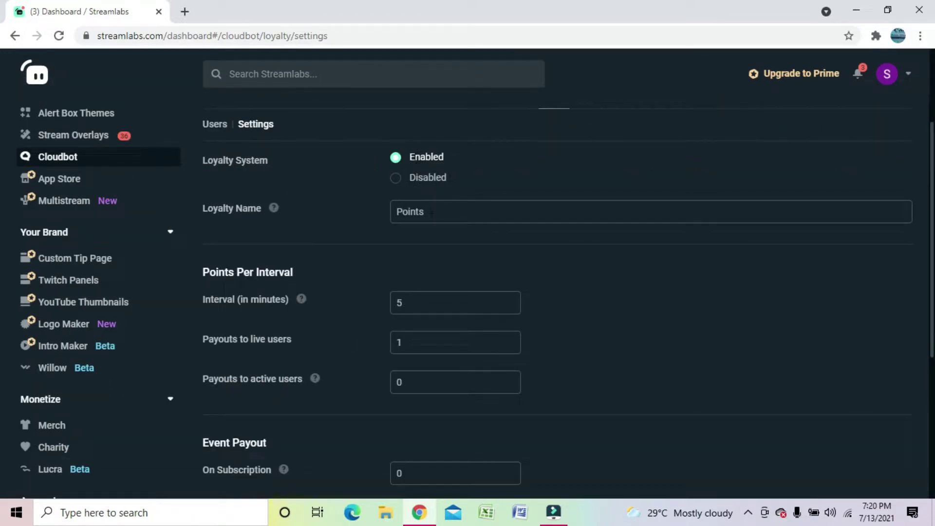
click(445, 216)
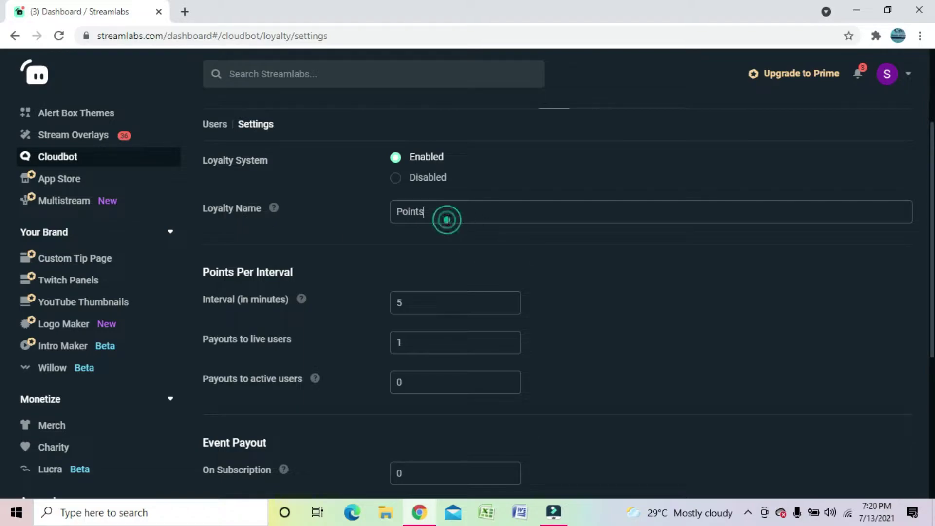
key(BackSpace)
key(BackSpace)
key(BackSpace)
key(BackSpace)
key(BackSpace)
key(BackSpace)
text(co)
key(BackSpace)
key(BackSpace)
key(BackSpace)
key(BackSpace)
key(BackSpace)
text(po)
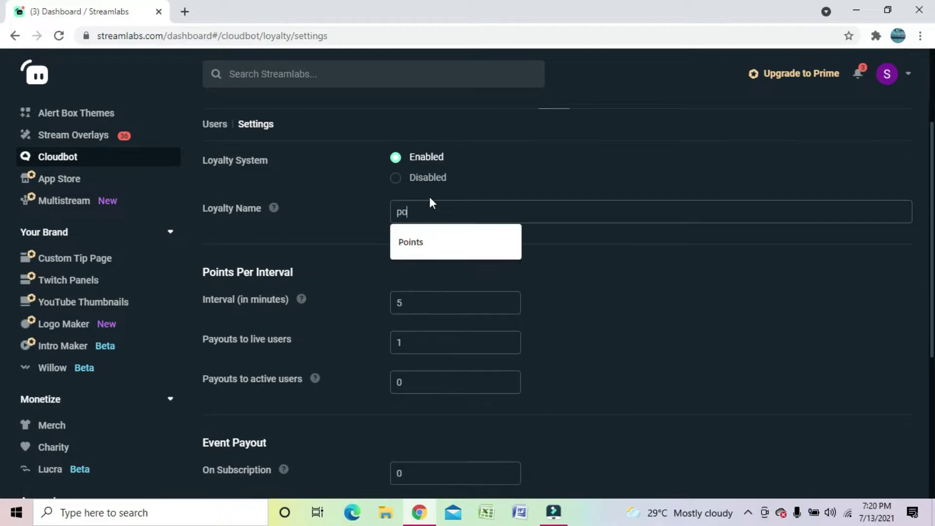
key(BackSpace)
key(BackSpace)
text(Points)
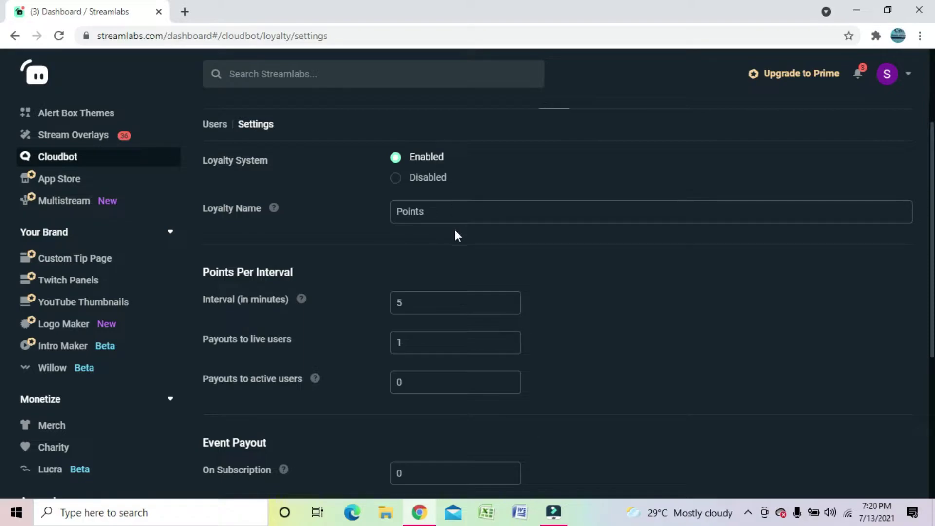
Try points intervals of 10 and 20 minutes, and set the interval back to 5 minutes.
click(432, 303)
click(425, 345)
click(419, 298)
key(BackSpace)
text(10)
key(BackSpace)
key(BackSpace)
text(5)
key(BackSpace)
text(20)
key(BackSpace)
key(BackSpace)
text(5)
Set the On Subscription event payout to 10 points.
scroll(341, 412, down, 3)
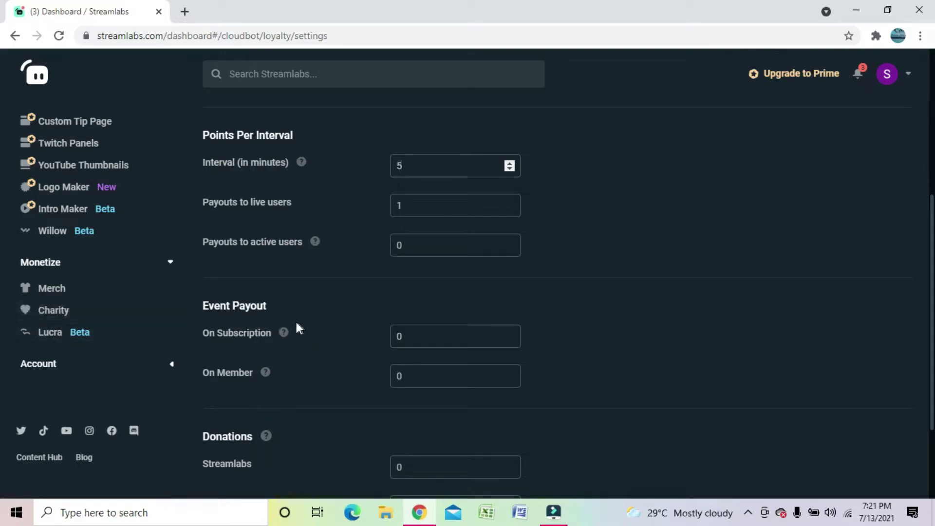
scroll(276, 339, down, 1)
mouse_move(249, 267)
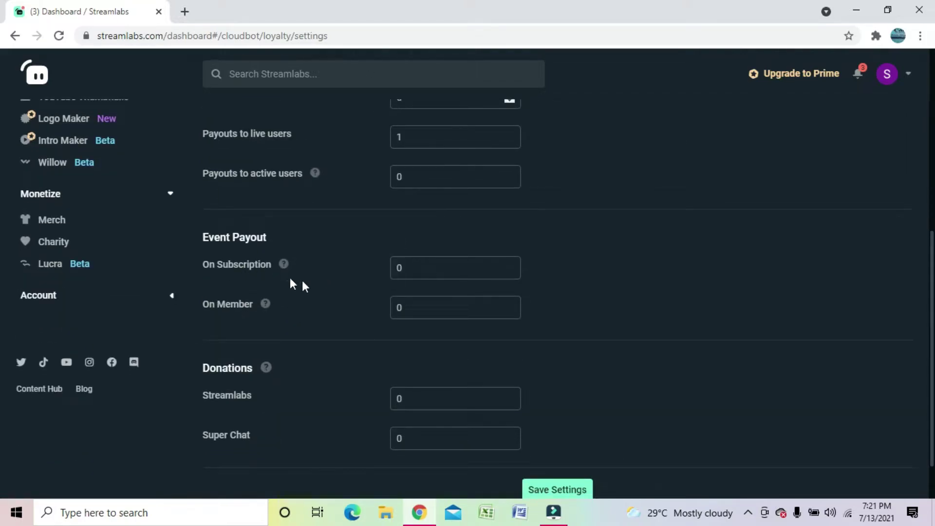
click(408, 268)
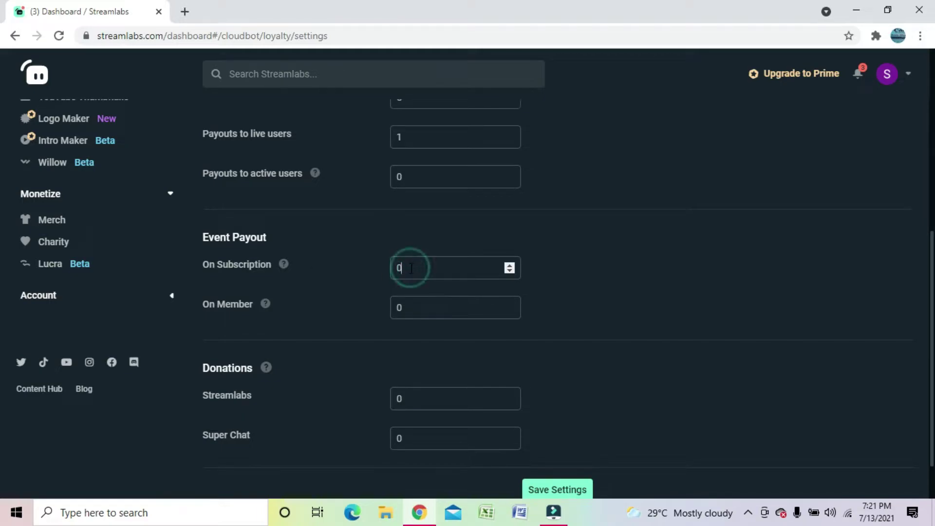
key(BackSpace)
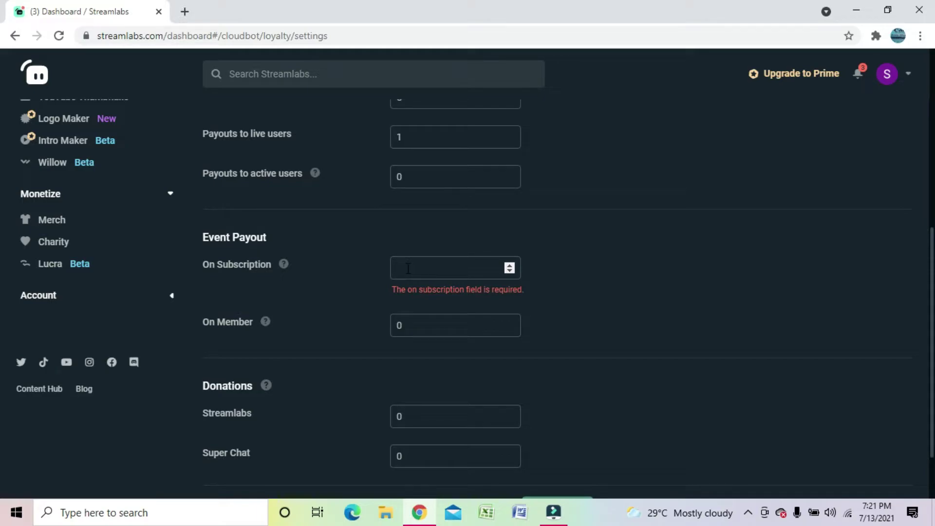
scroll(390, 336, up, 3)
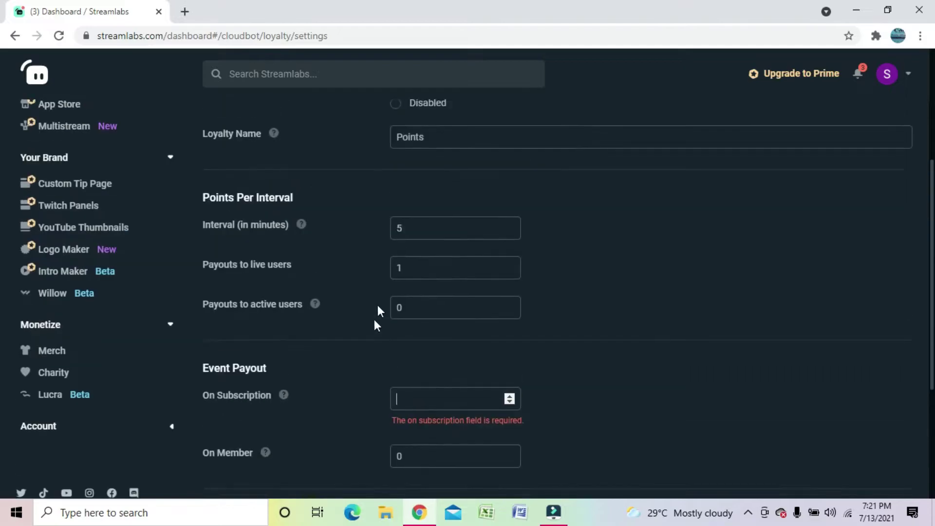
click(409, 234)
scroll(443, 259, down, 2)
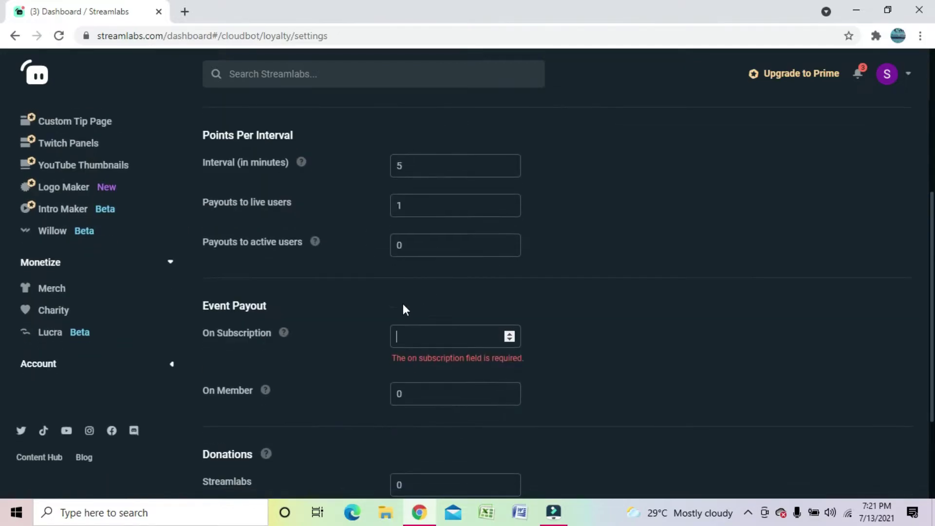
click(446, 326)
text(10)
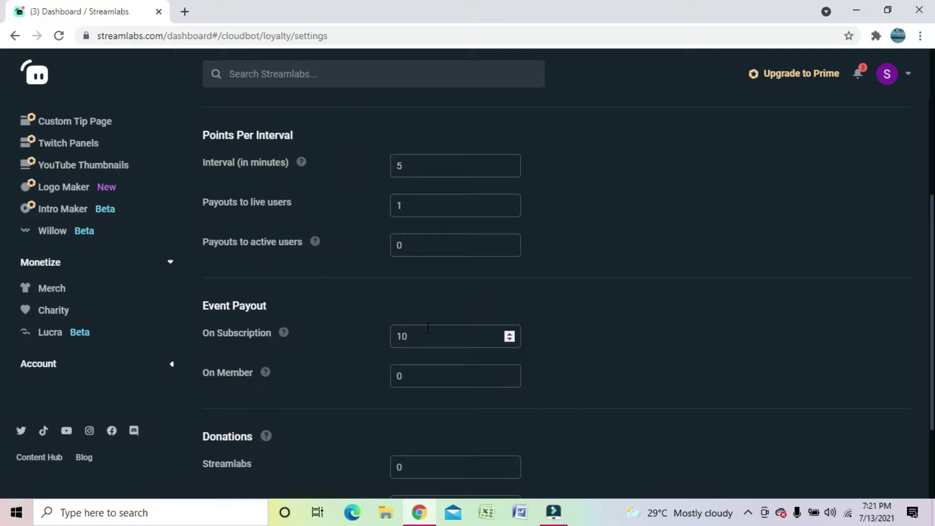
scroll(433, 331, down, 2)
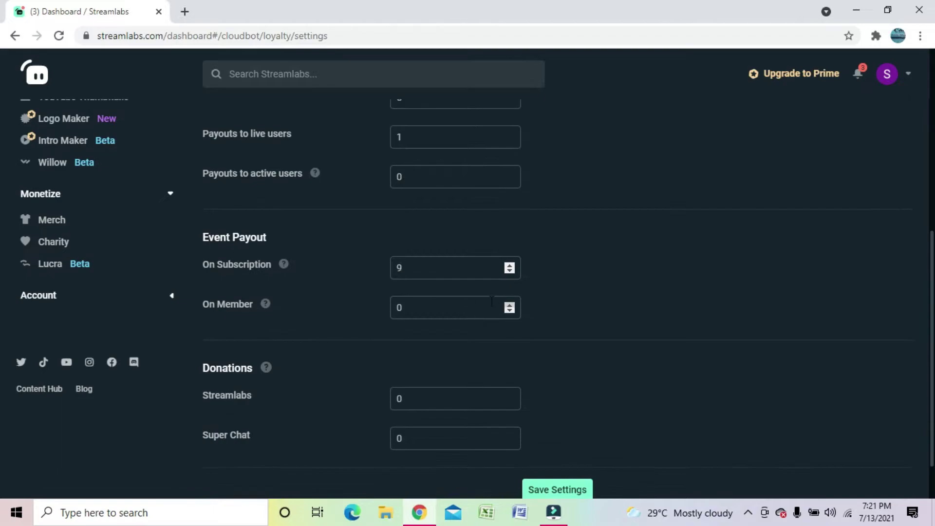
key(BackSpace)
text(10)
Try On Member event payouts of 100 and 50 points, and set the payout back to 0.
click(413, 305)
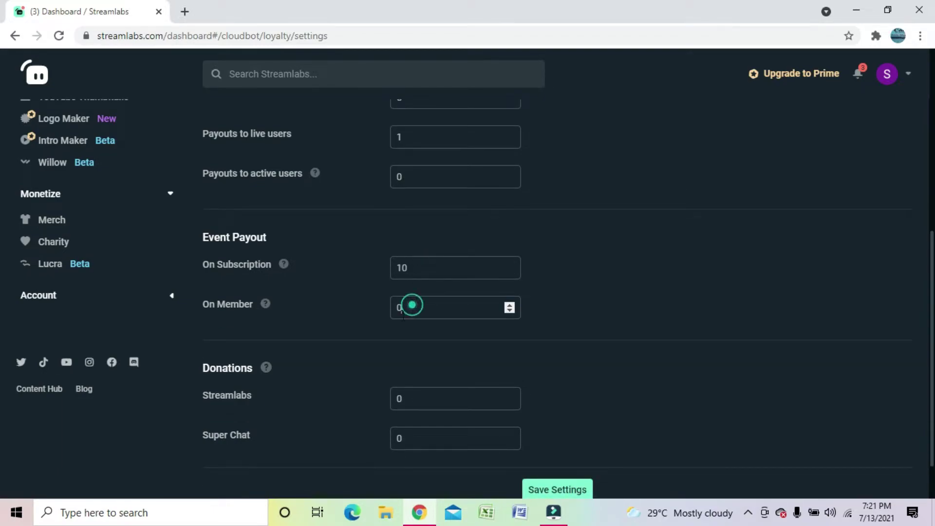
key(BackSpace)
text(100)
key(BackSpace)
key(BackSpace)
key(BackSpace)
text(50)
key(BackSpace)
key(BackSpace)
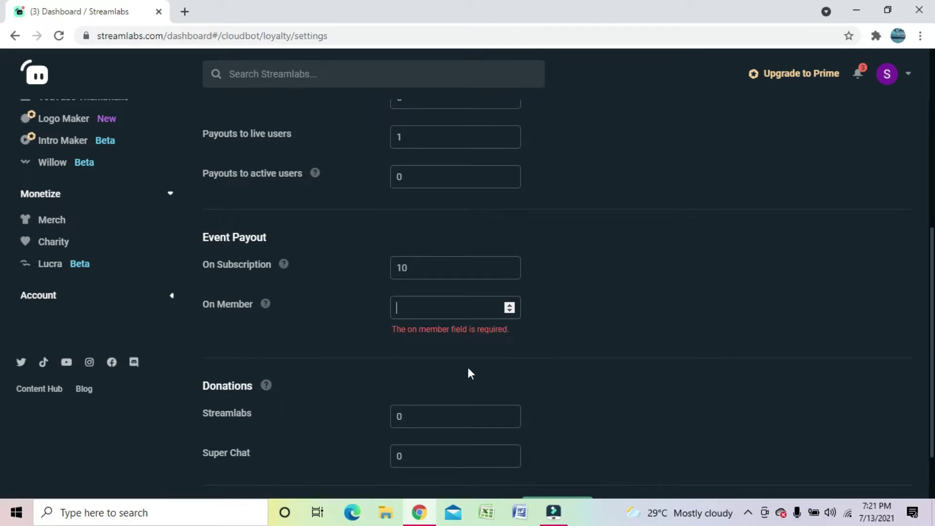
text(0)
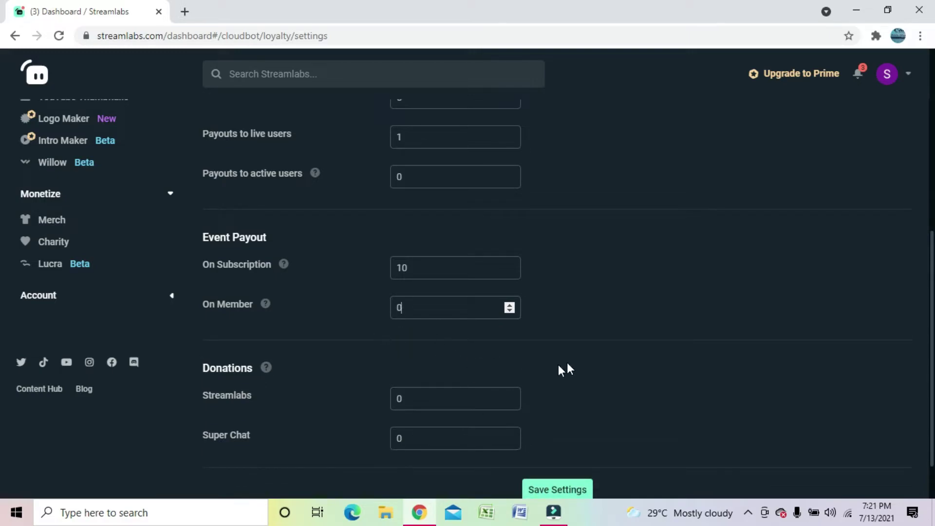
Review the donation and interval payouts, and save the loyalty settings.
scroll(539, 385, down, 1)
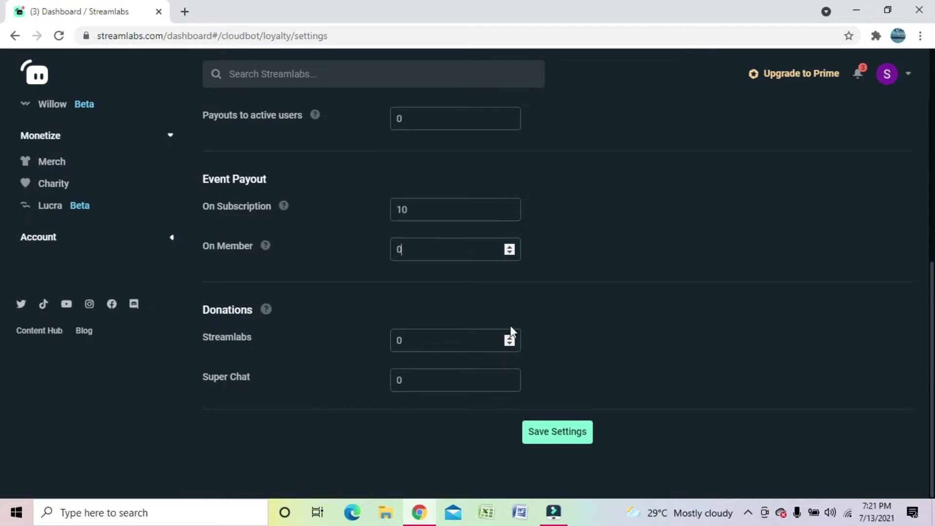
click(435, 335)
scroll(419, 385, up, 5)
scroll(487, 397, down, 5)
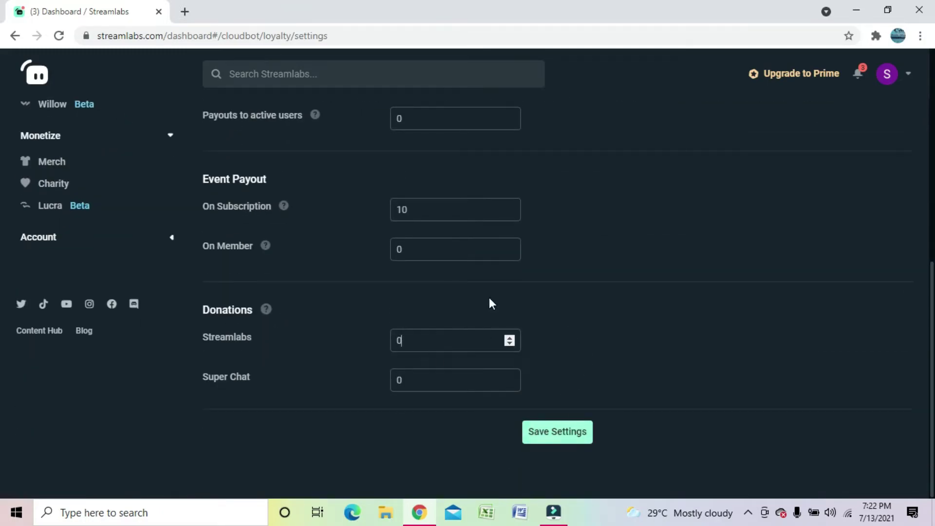
scroll(468, 283, up, 1)
scroll(473, 248, up, 2)
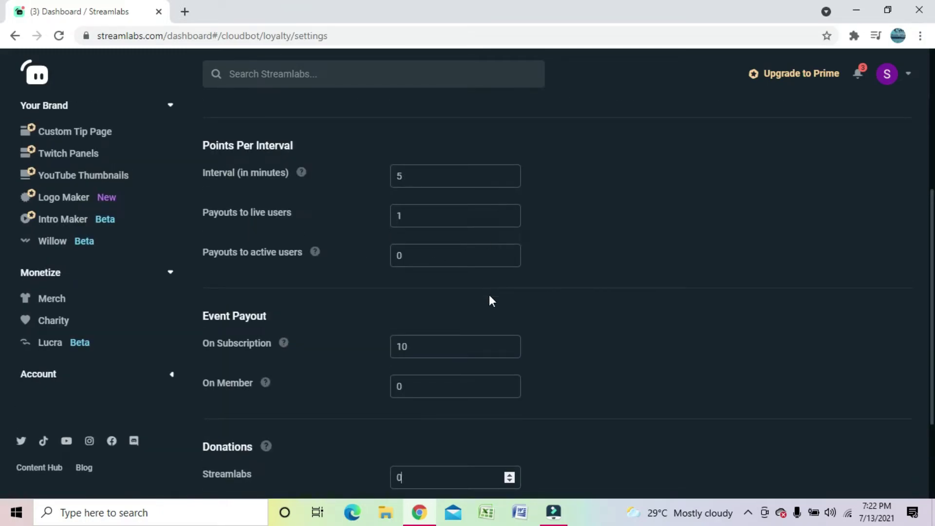
scroll(489, 299, down, 2)
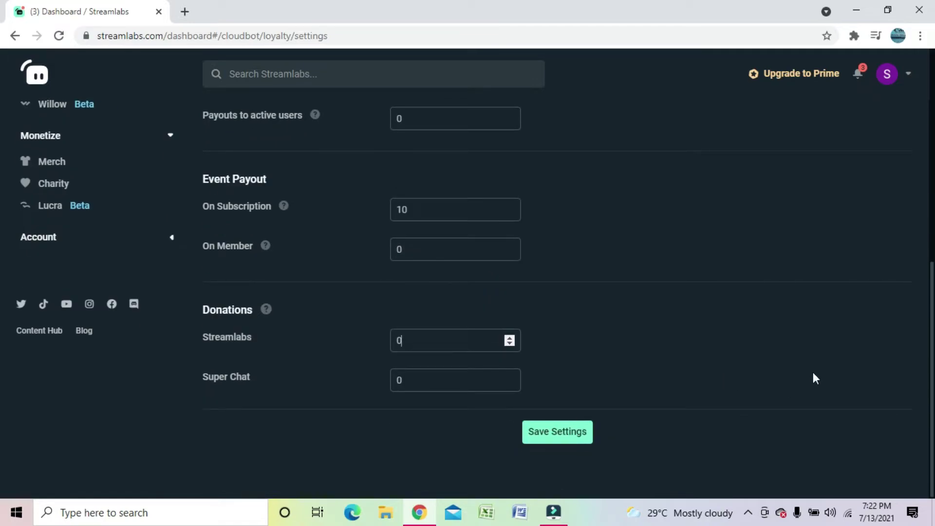
click(546, 443)
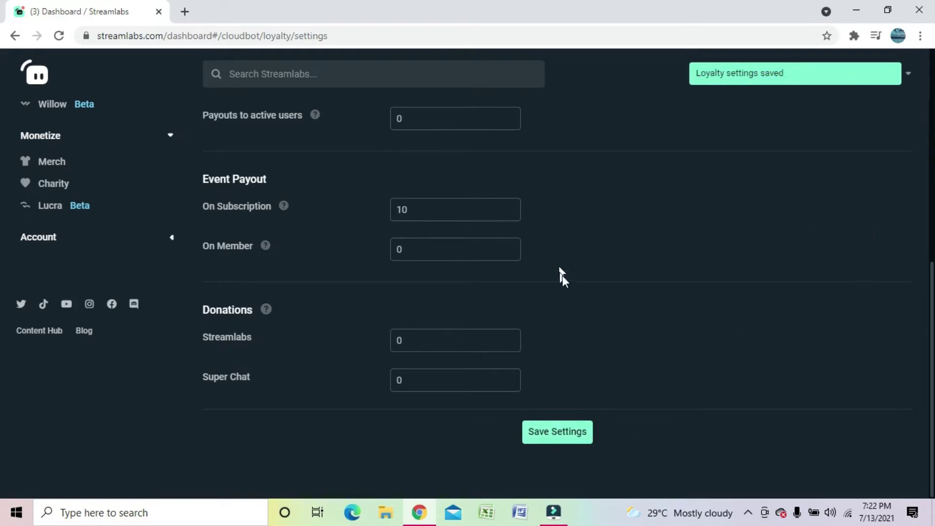
Open the Community settings of the channel in YouTube Studio to reach the moderators field.
scroll(388, 211, up, 7)
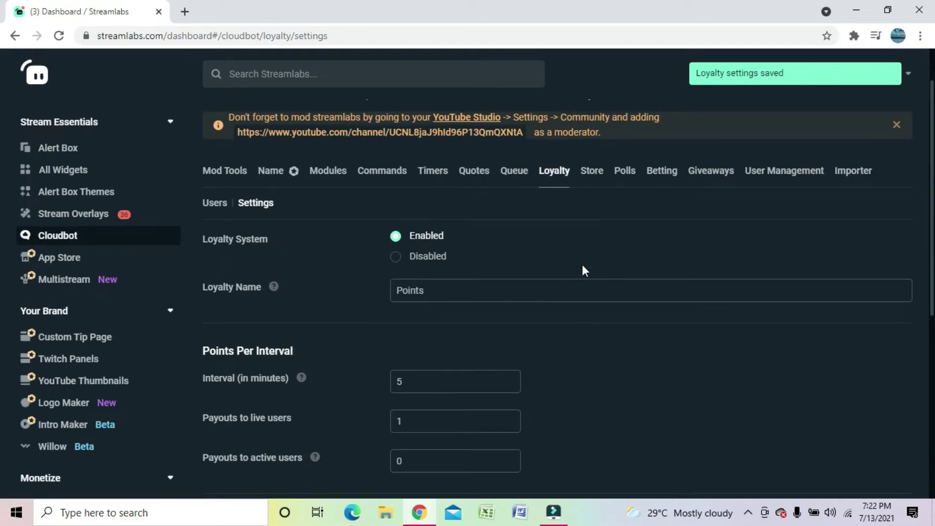
scroll(560, 261, up, 2)
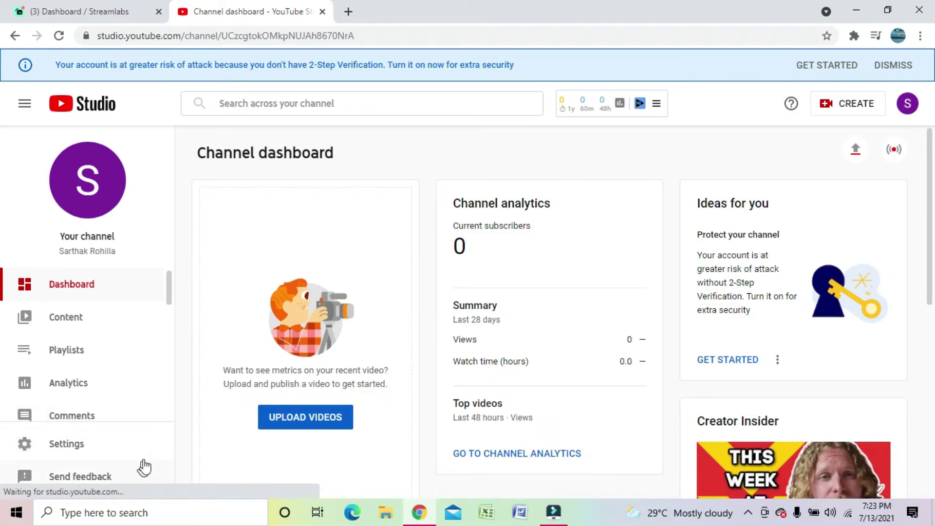
click(54, 448)
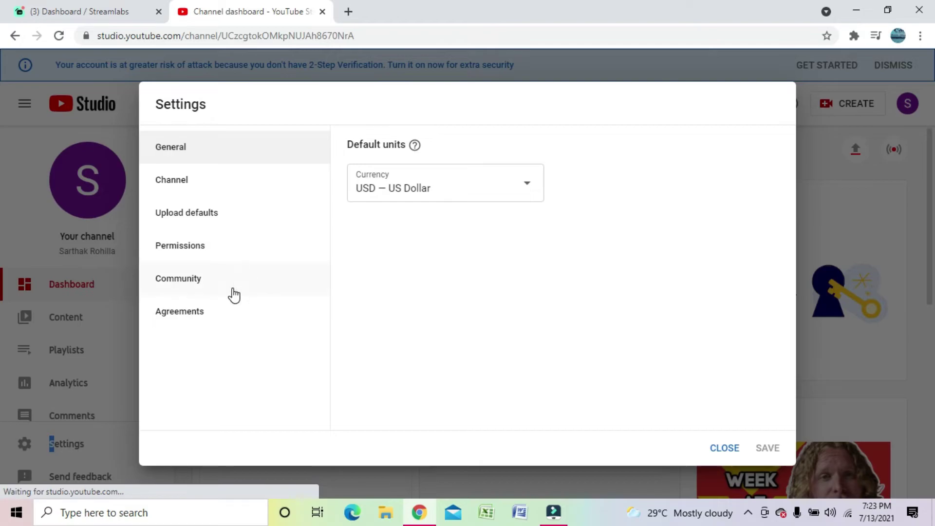
click(232, 295)
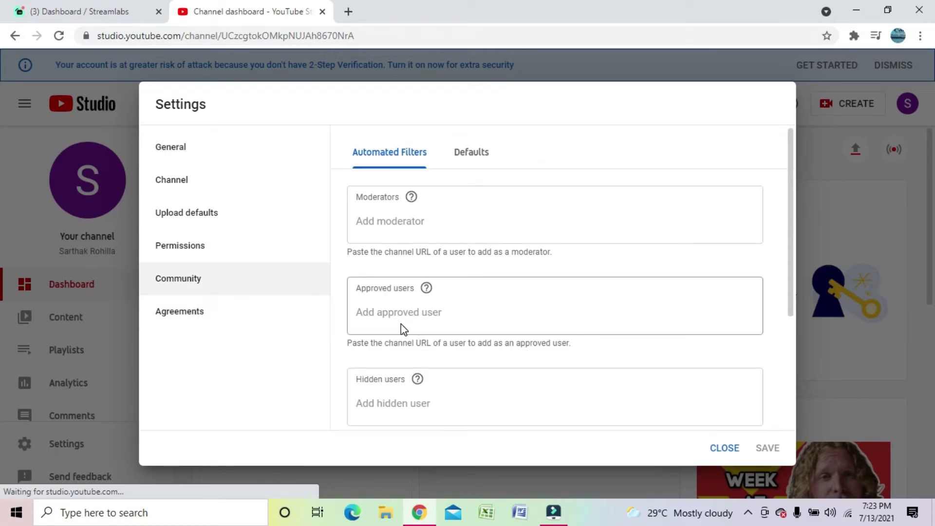
Switch to the Streamlabs dashboard and copy the moderator channel URL from the Cloudbot notice.
click(113, 11)
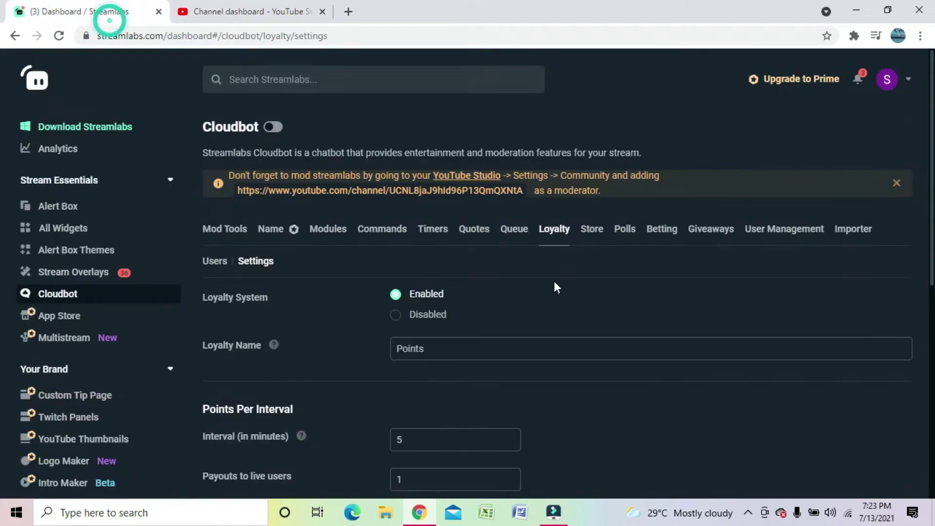
drag(524, 189, 230, 191)
key(ctrl+c)
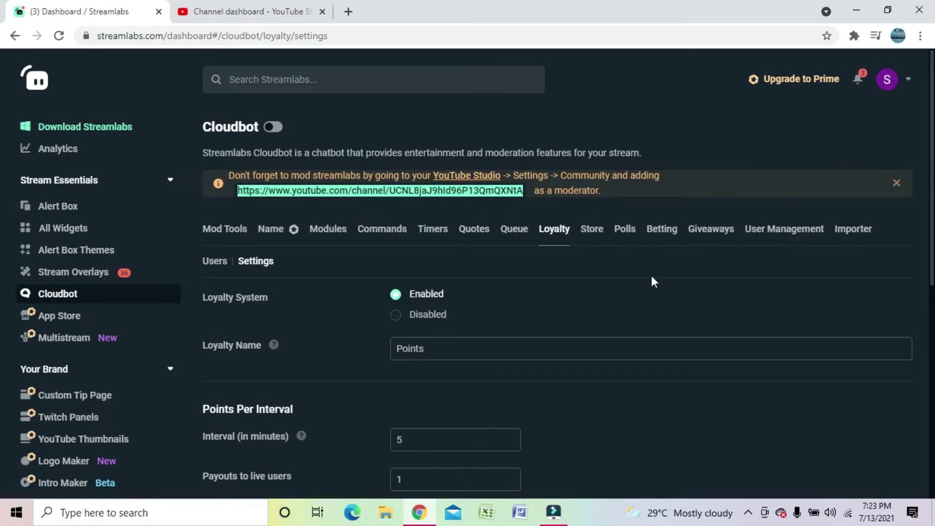
In YouTube Studio, add Streamlabs as a channel moderator using the copied channel URL, and save the settings.
click(210, 6)
click(402, 217)
key(ctrl+v)
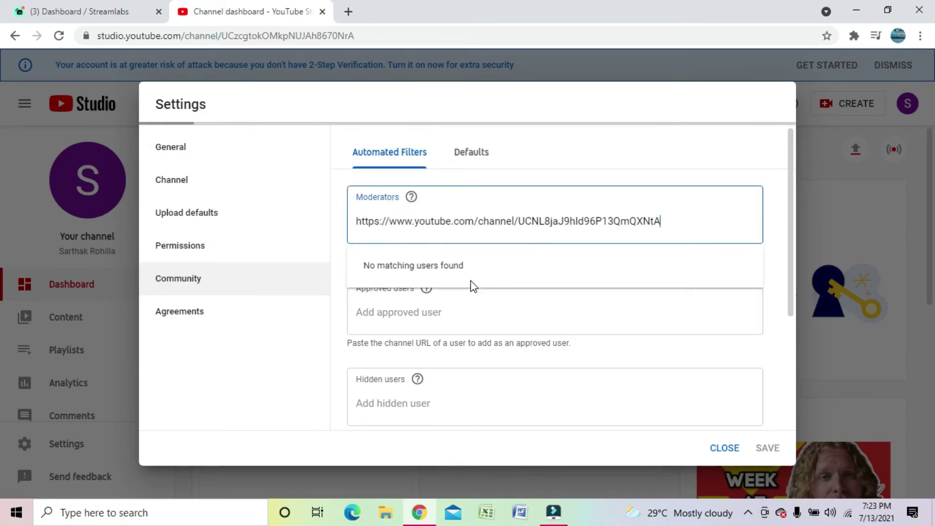
click(431, 271)
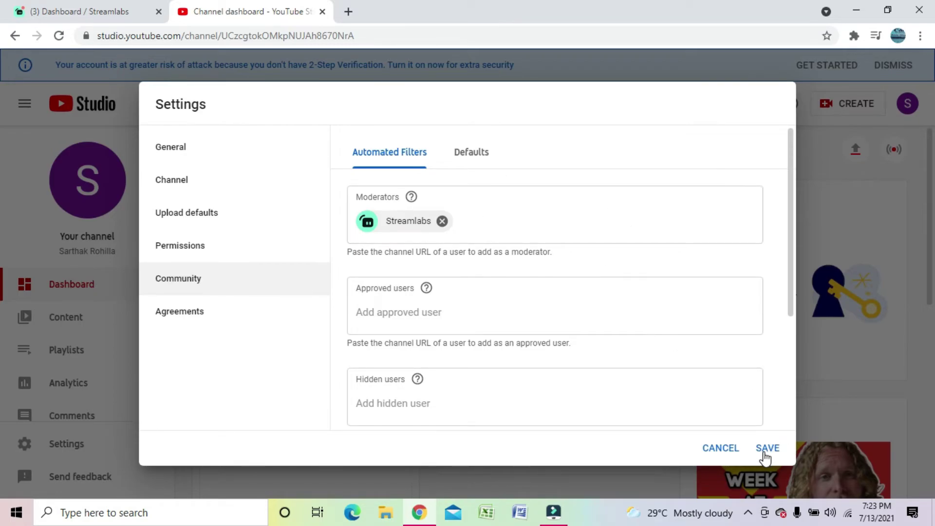
click(758, 452)
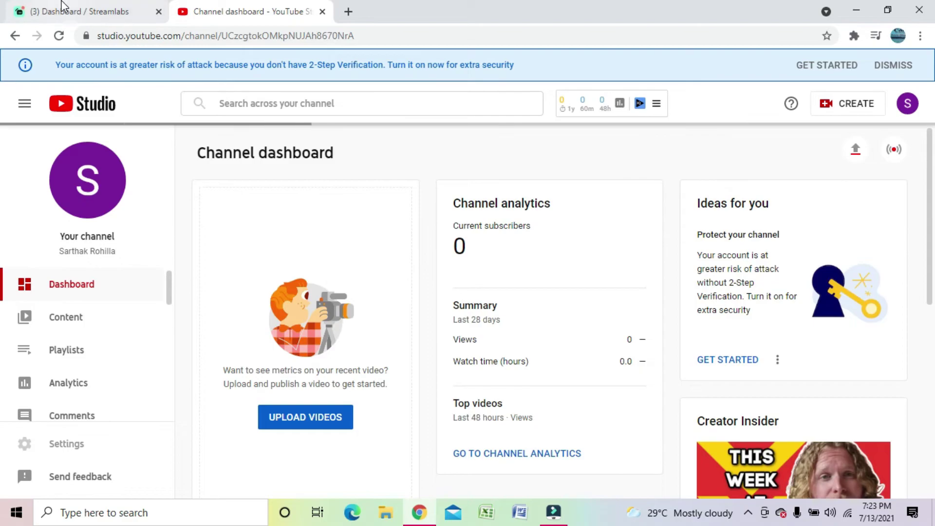
Return to the Streamlabs dashboard, try to turn on Cloudbot, and look over the loyalty settings.
click(63, 9)
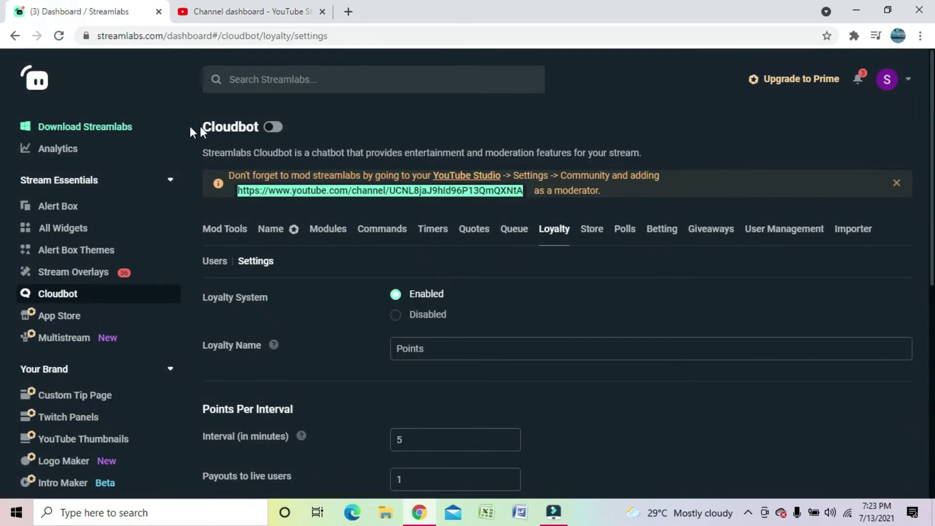
click(271, 129)
click(282, 11)
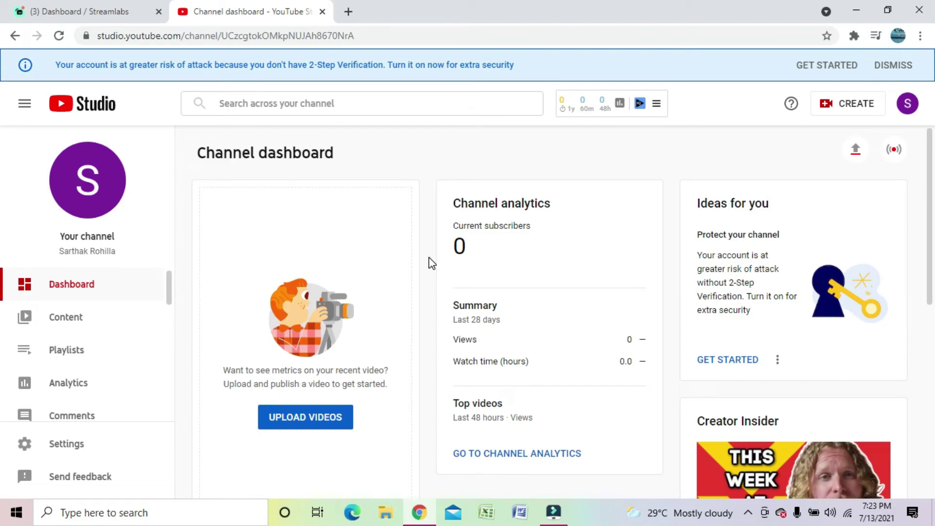
click(121, 8)
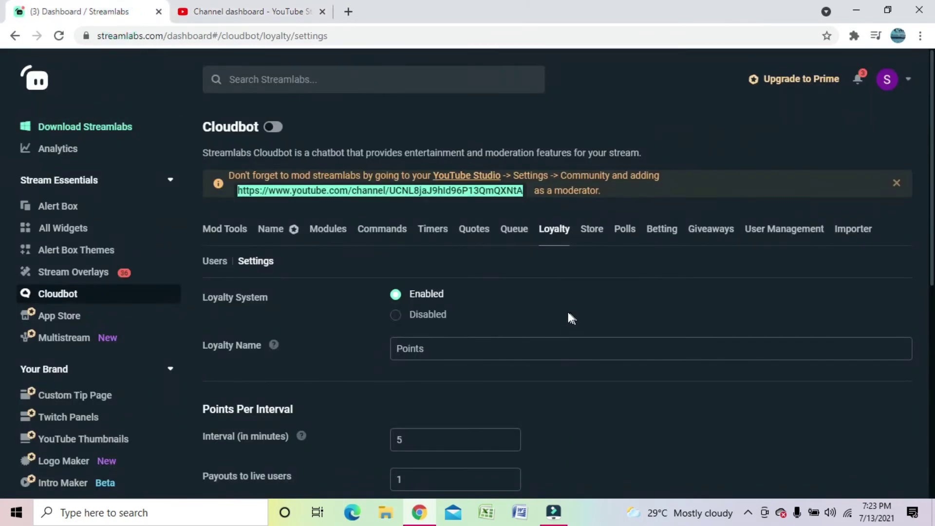
scroll(498, 370, down, 4)
scroll(411, 403, up, 3)
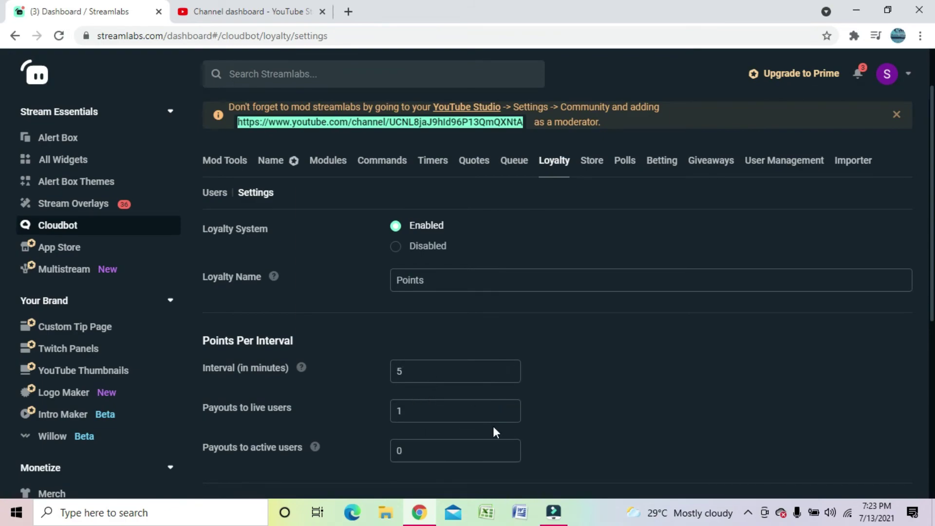